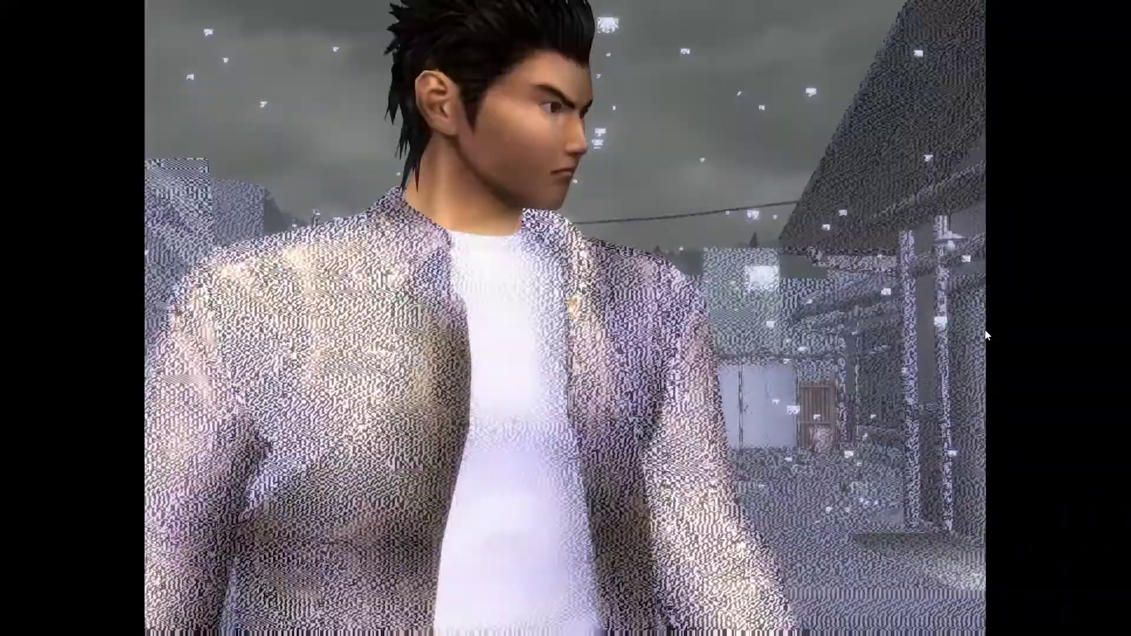
Leave the game, minimise Steam, the Shenmue launcher and the recorder, and bring up the desktop context menu
key("alt+Tab")
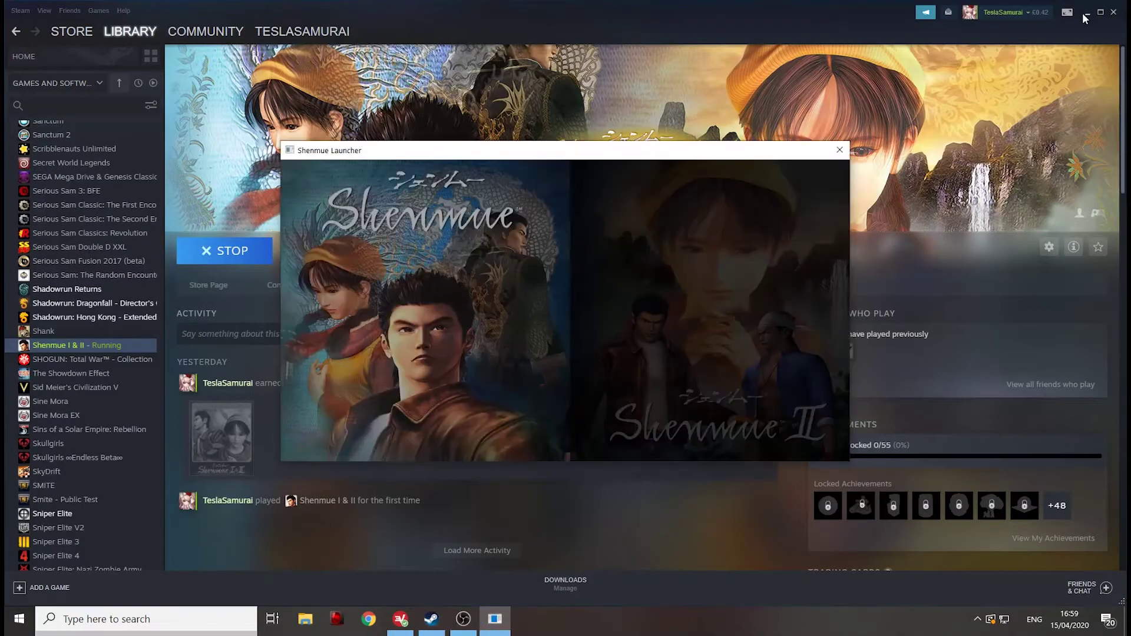
left_click(1086, 12)
left_click(840, 150)
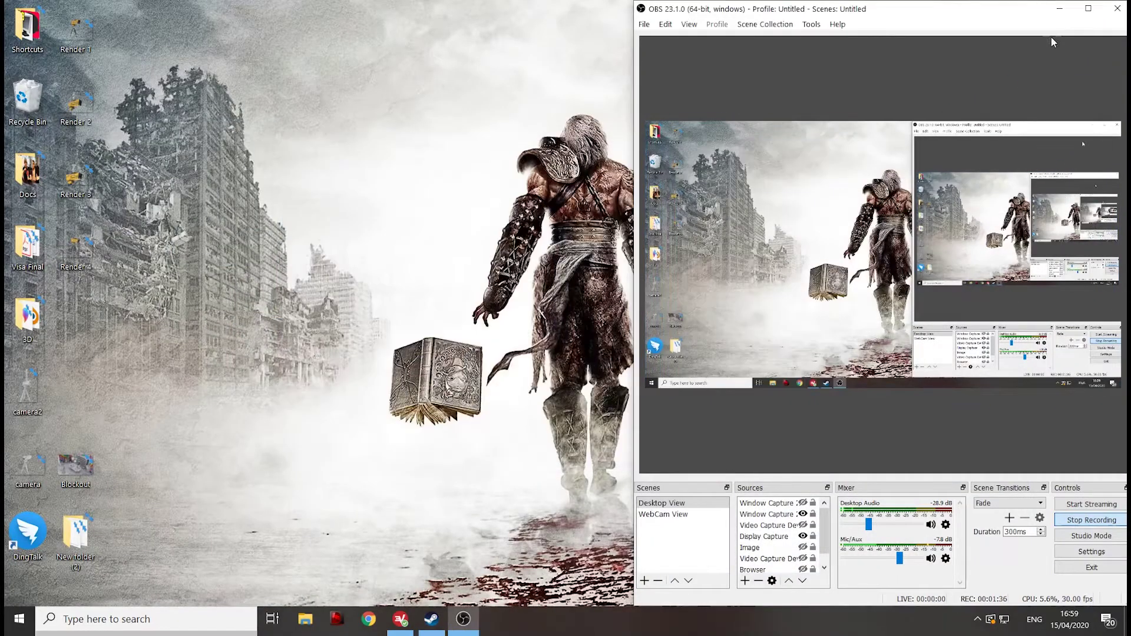
left_click(1064, 12)
left_click(633, 305)
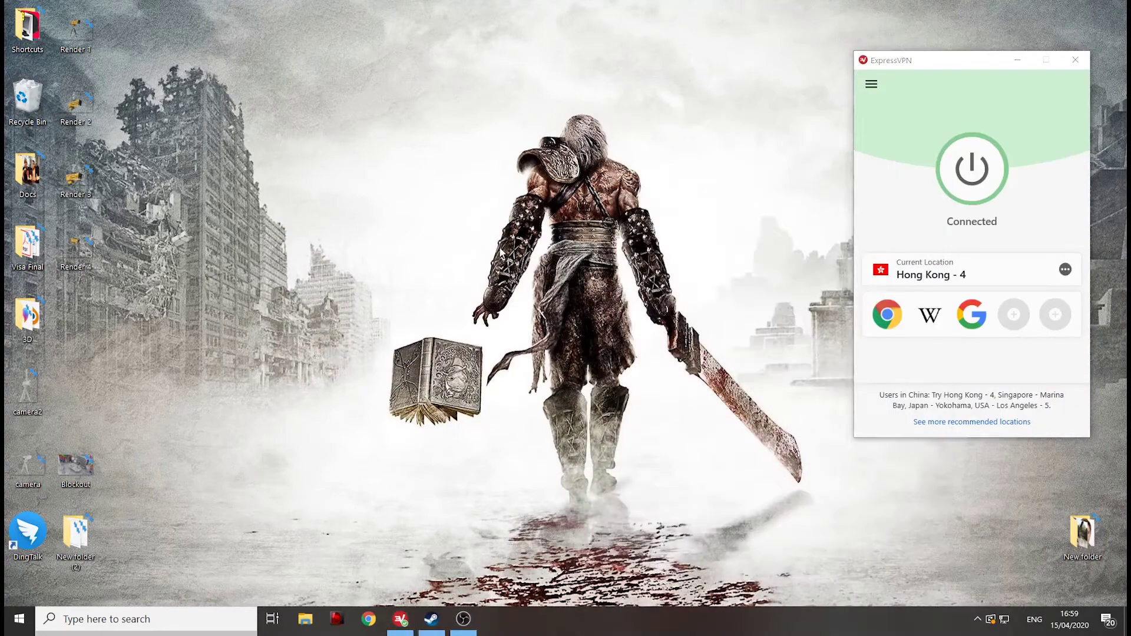
right_click(499, 250)
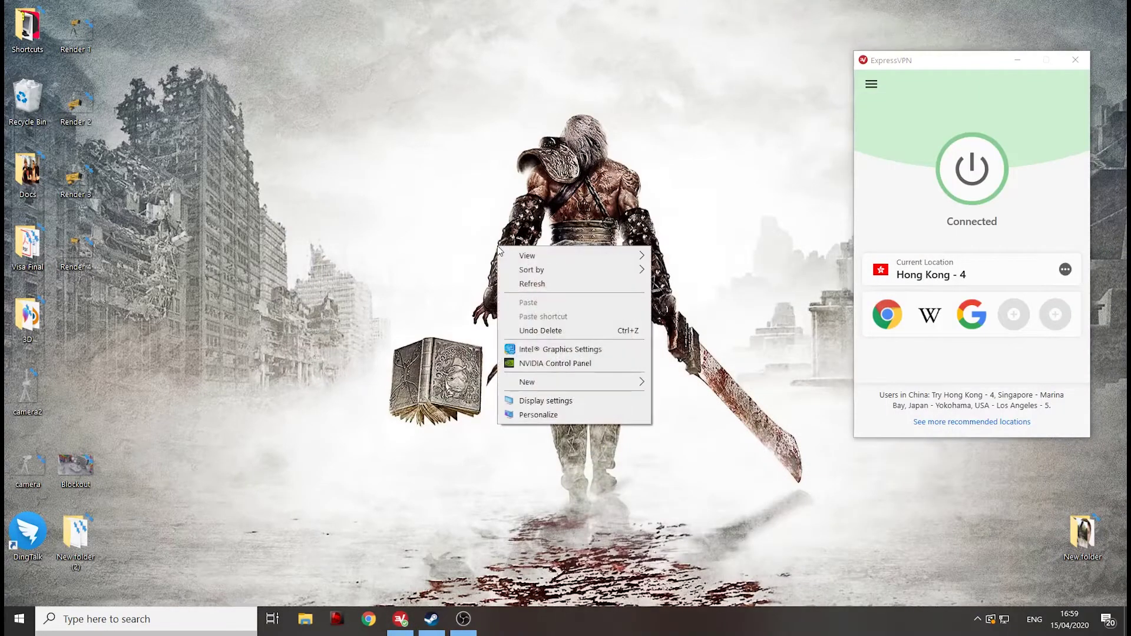
Launch NVIDIA Control Panel, go to Program Settings with shenmue.exe kept in the program dropdown, and start Add
left_click(576, 370)
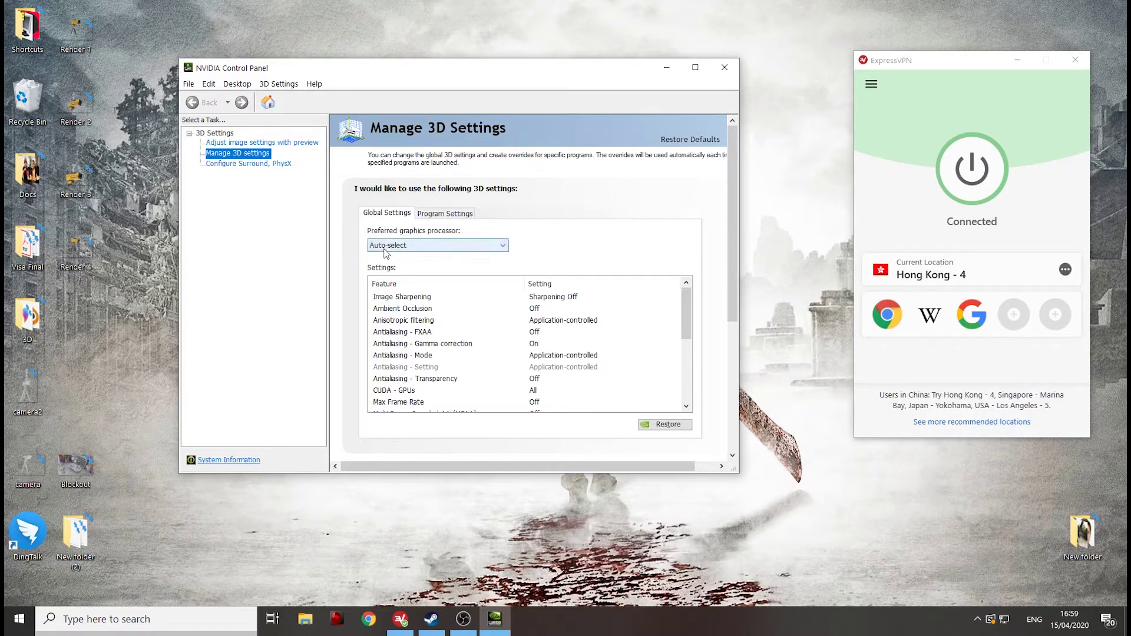
left_click(451, 214)
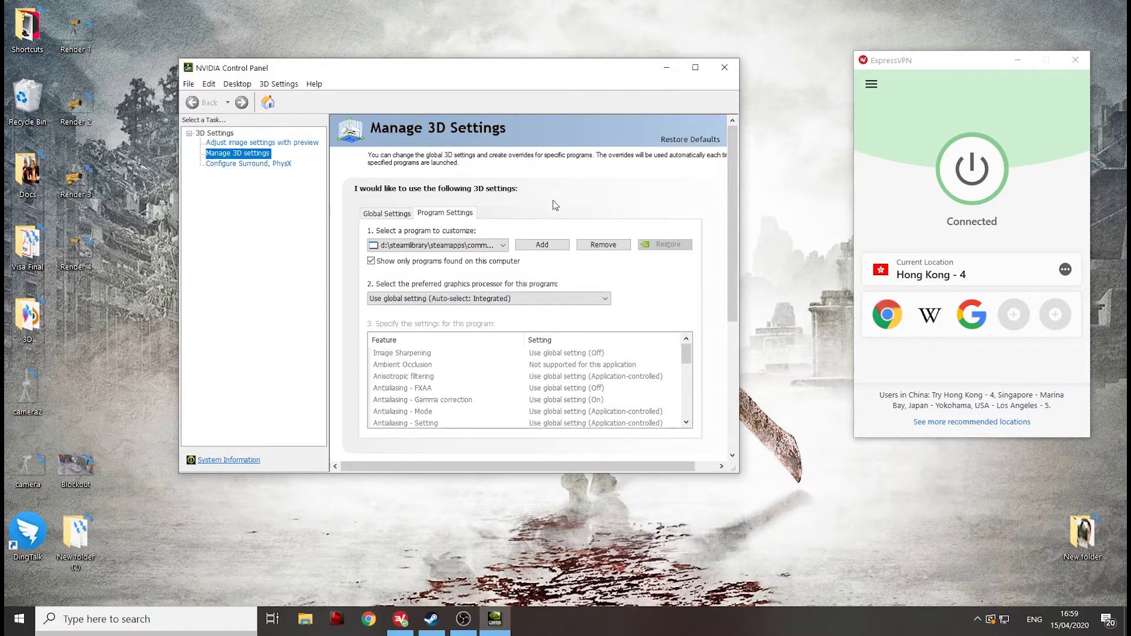
left_click(502, 246)
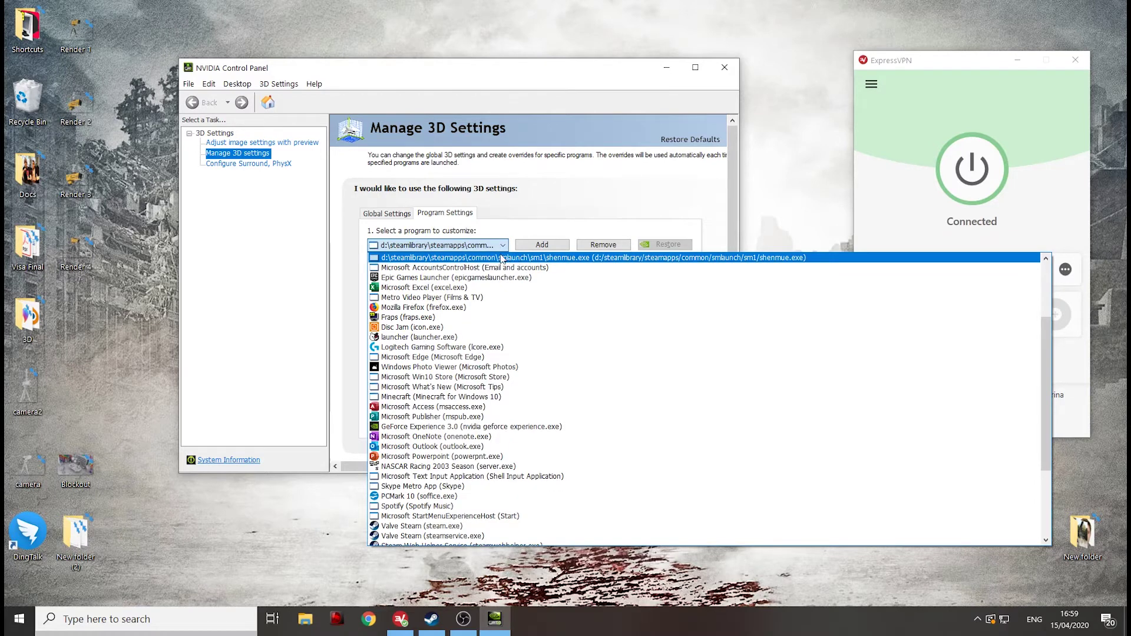
left_click(493, 257)
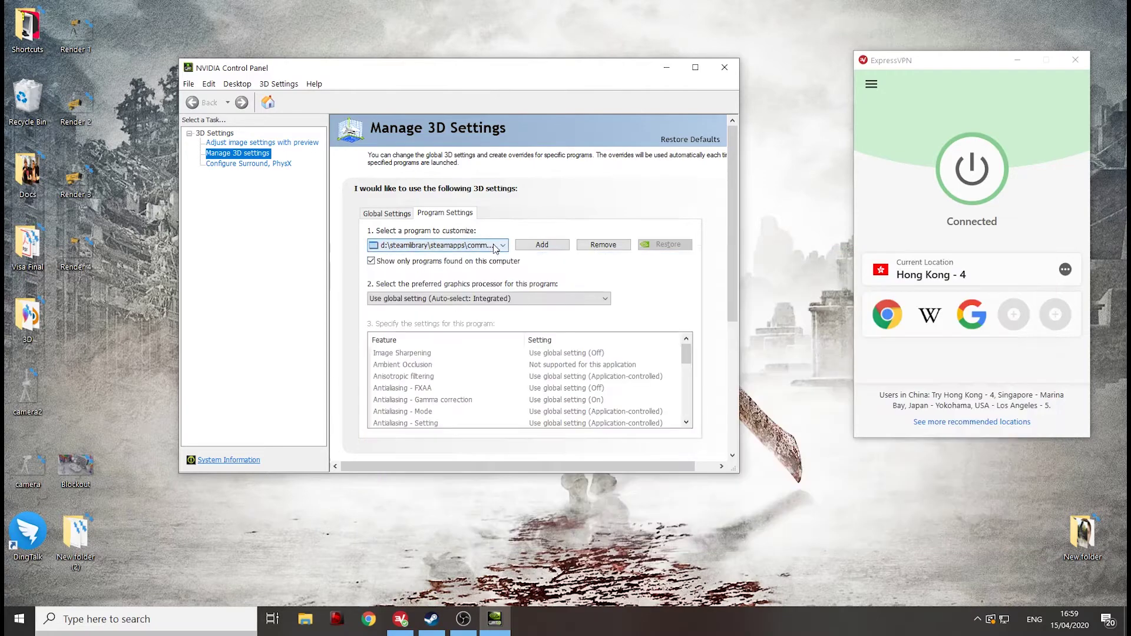
left_click(476, 248)
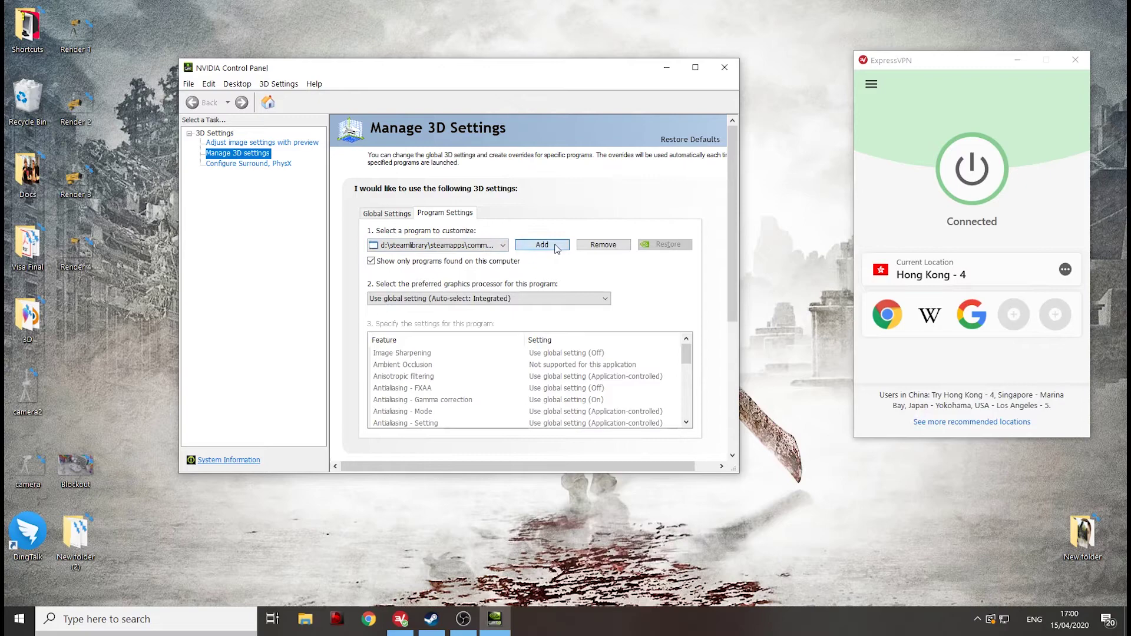
Add Shenmue from the recent programs list as a program with custom 3D settings
left_click(564, 244)
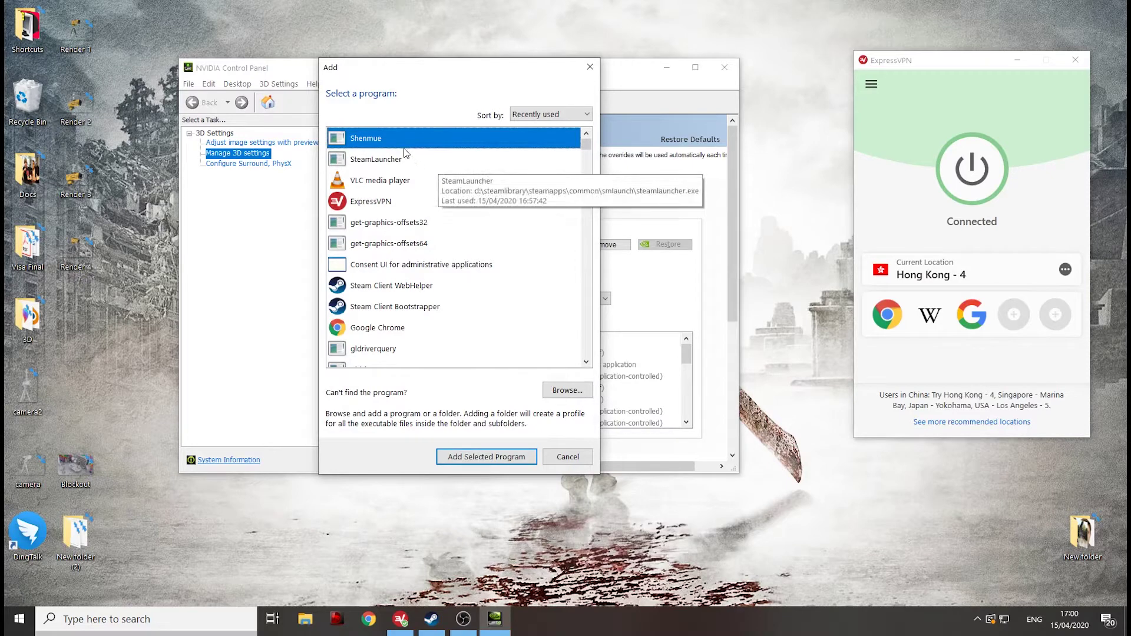
left_click(491, 459)
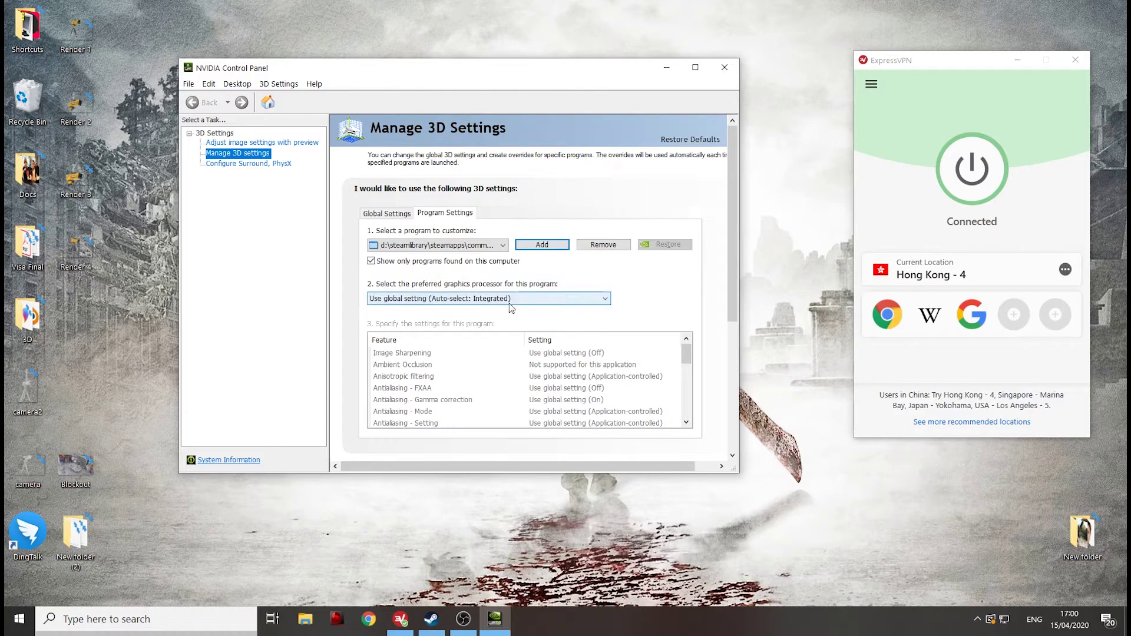
Set Shenmue's preferred graphics processor to High-performance NVIDIA processor
left_click(586, 303)
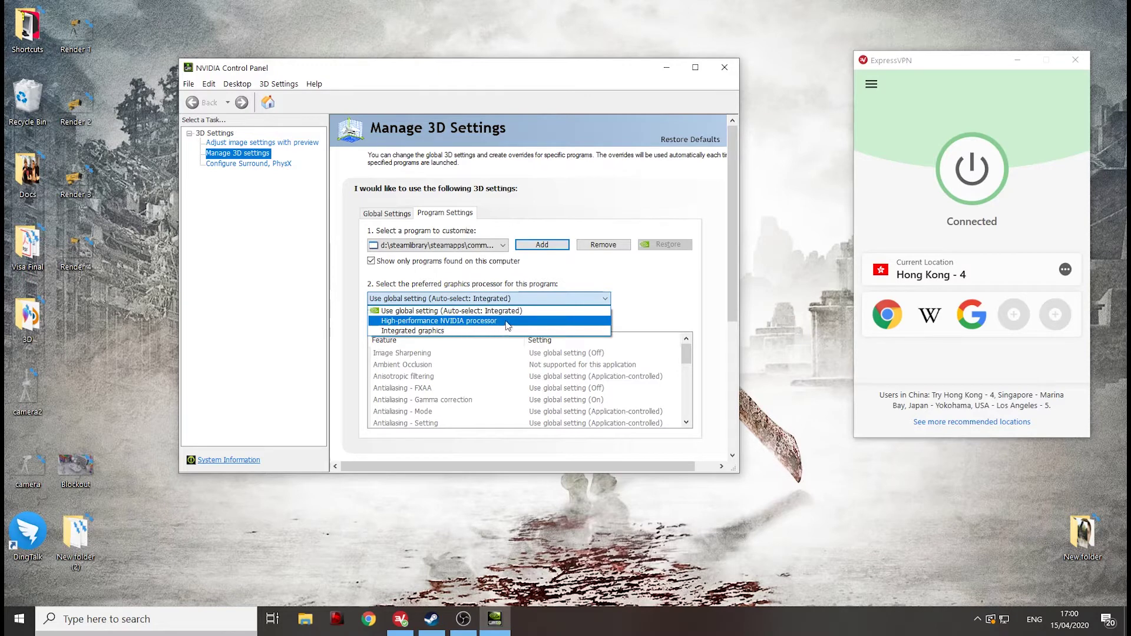
left_click(509, 321)
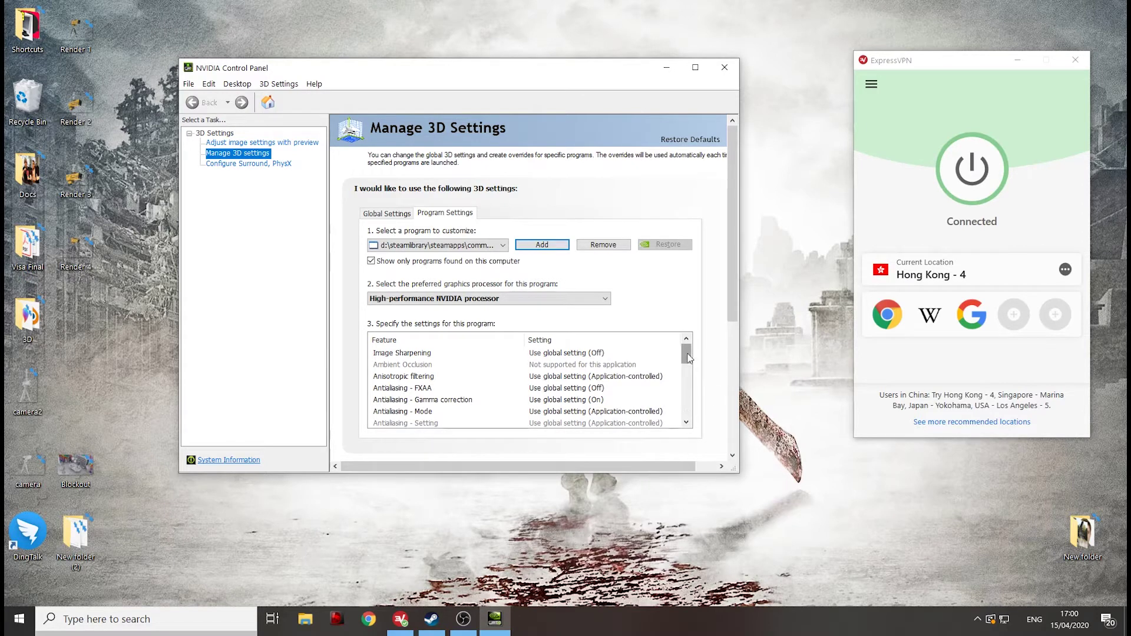
left_click_drag(688, 357, 692, 350)
Close NVIDIA Control Panel and relaunch Shenmue I & II from the Steam library
left_click(722, 69)
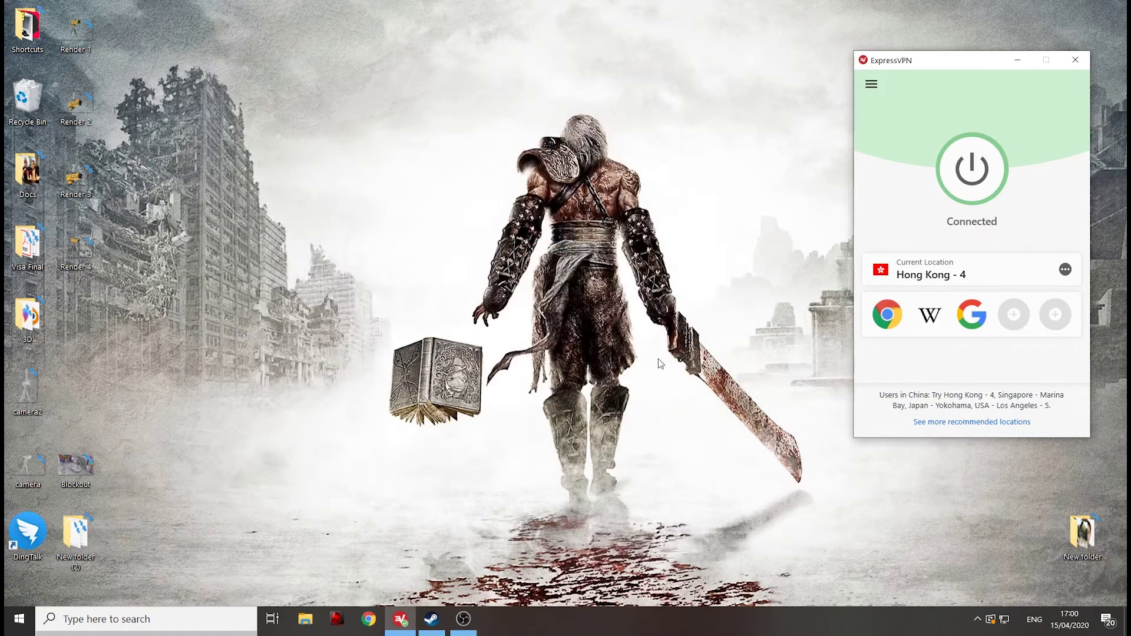
left_click(433, 619)
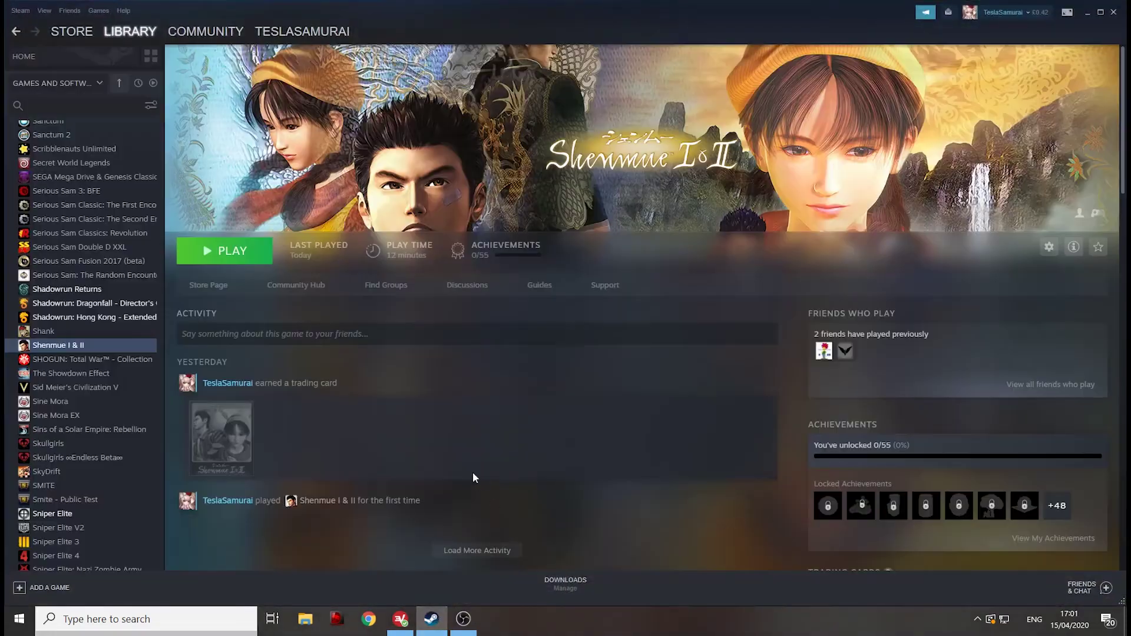
left_click(243, 253)
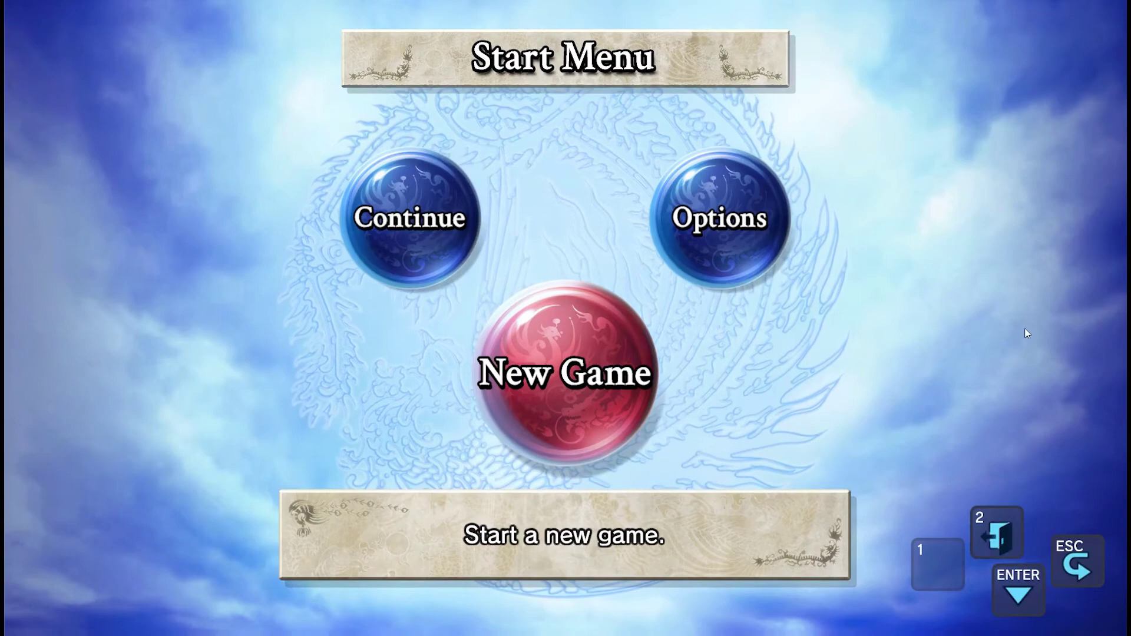
Start a New Game from the Start Menu and load into Yokosuka, Nov. 29, 1986
left_click(601, 380)
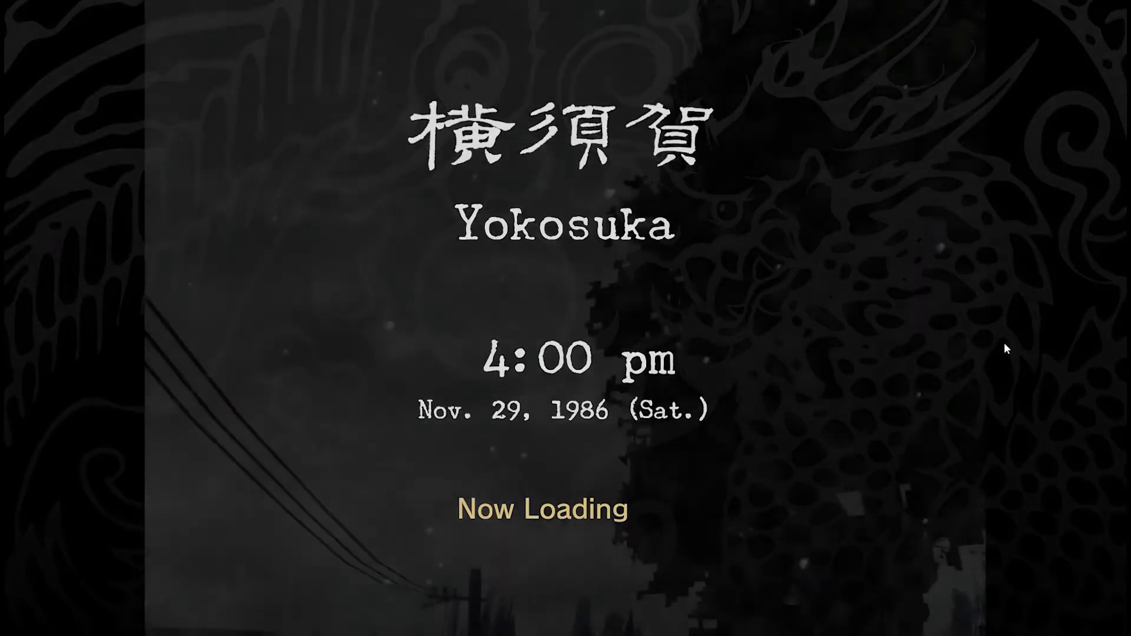